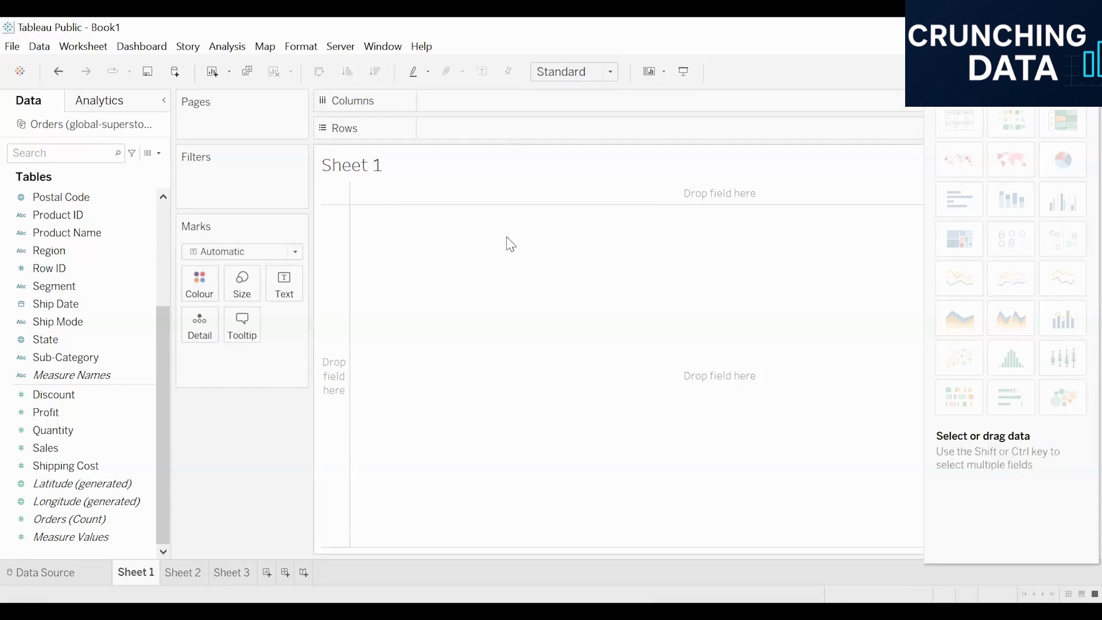
Step: Create a circle view of Sales broken down by Ship Mode
left_click(95, 357)
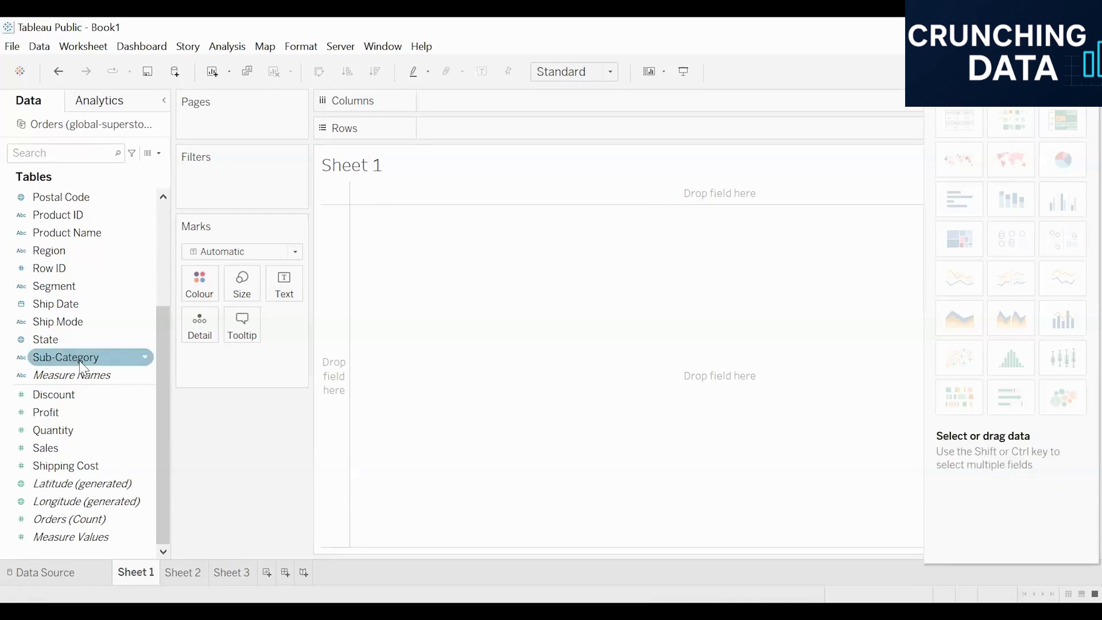
double_click(58, 321)
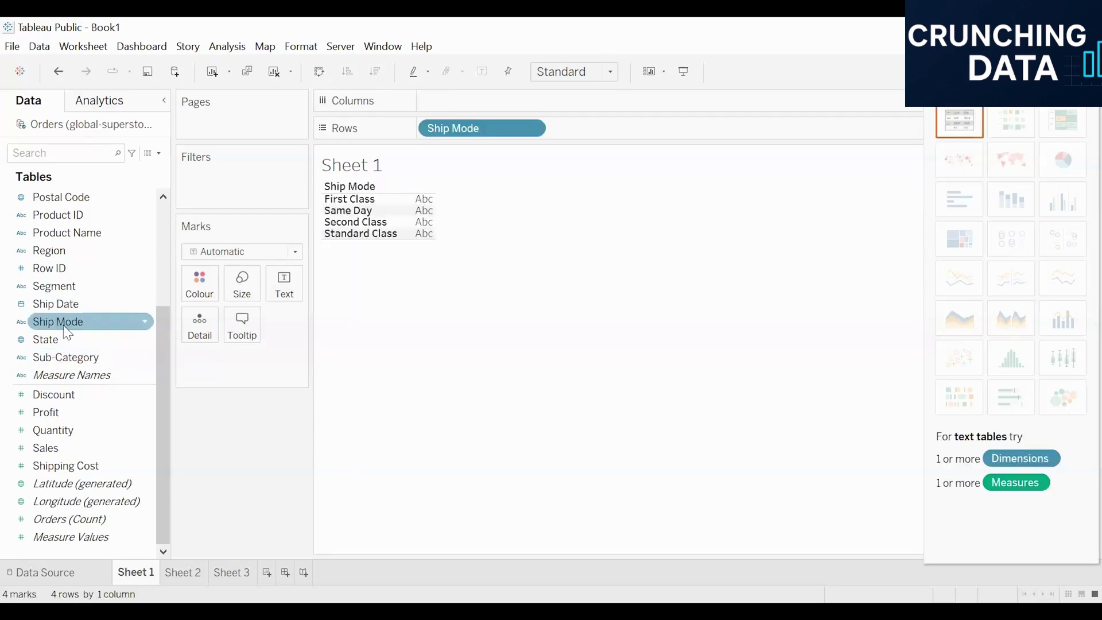
left_click(53, 448)
double_click(53, 450)
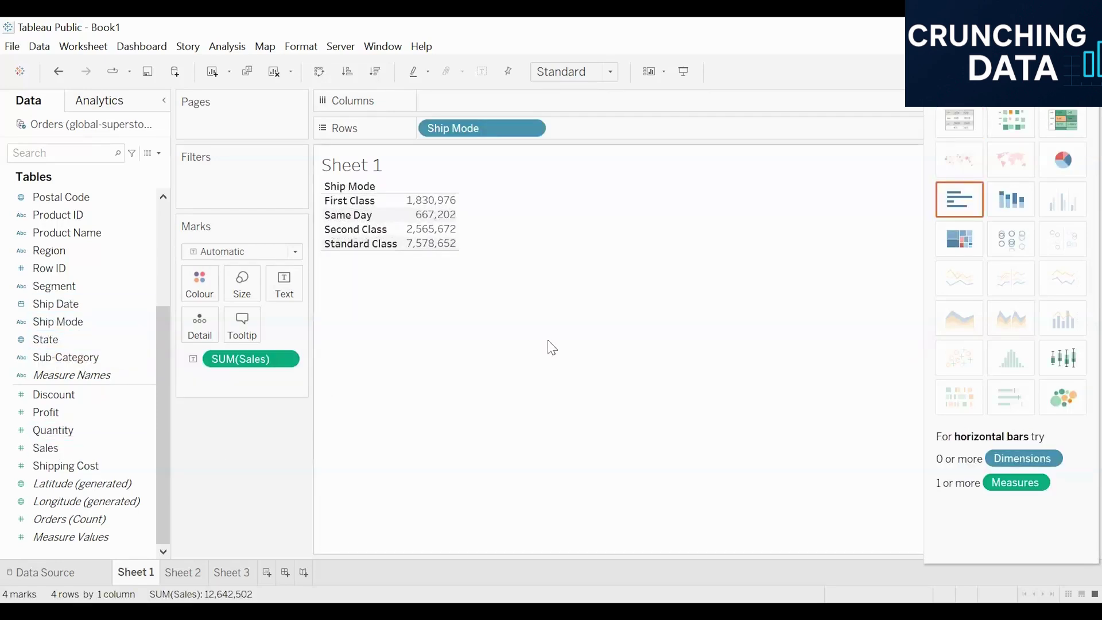
left_click(1019, 235)
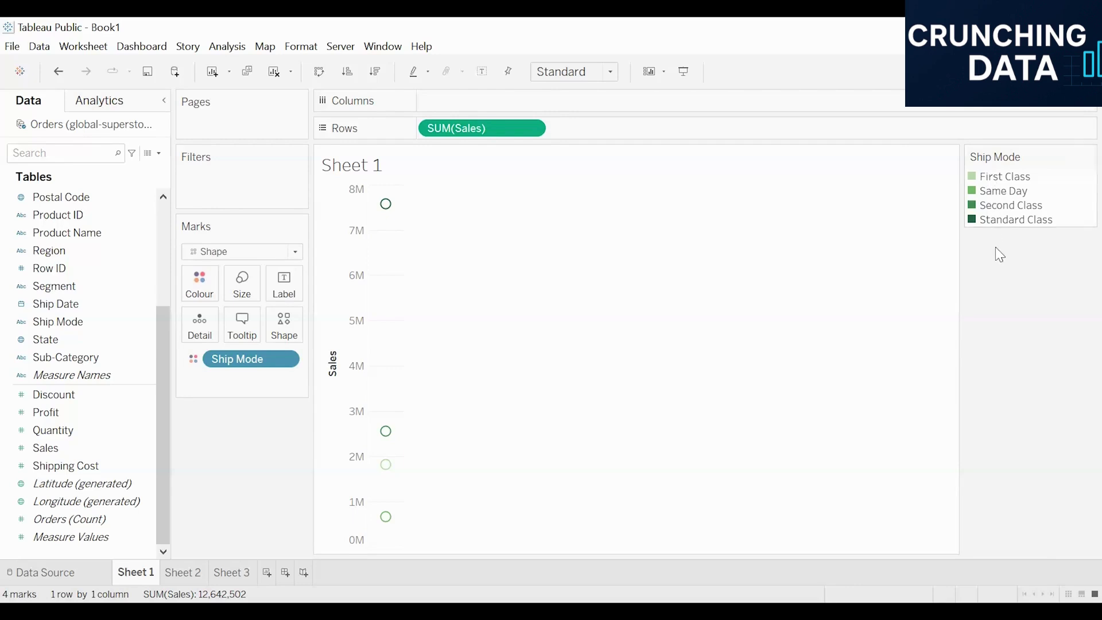
Step: Move Sales from Rows to Columns and then back to Rows to compare the circle view's orientations
mouse_move(386, 465)
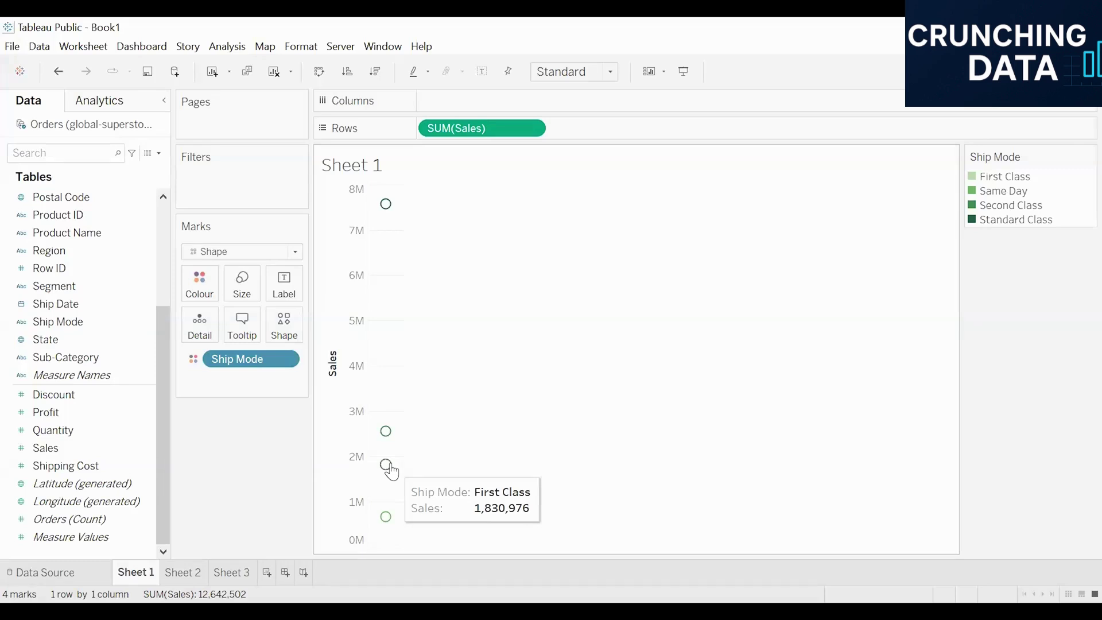
mouse_move(389, 217)
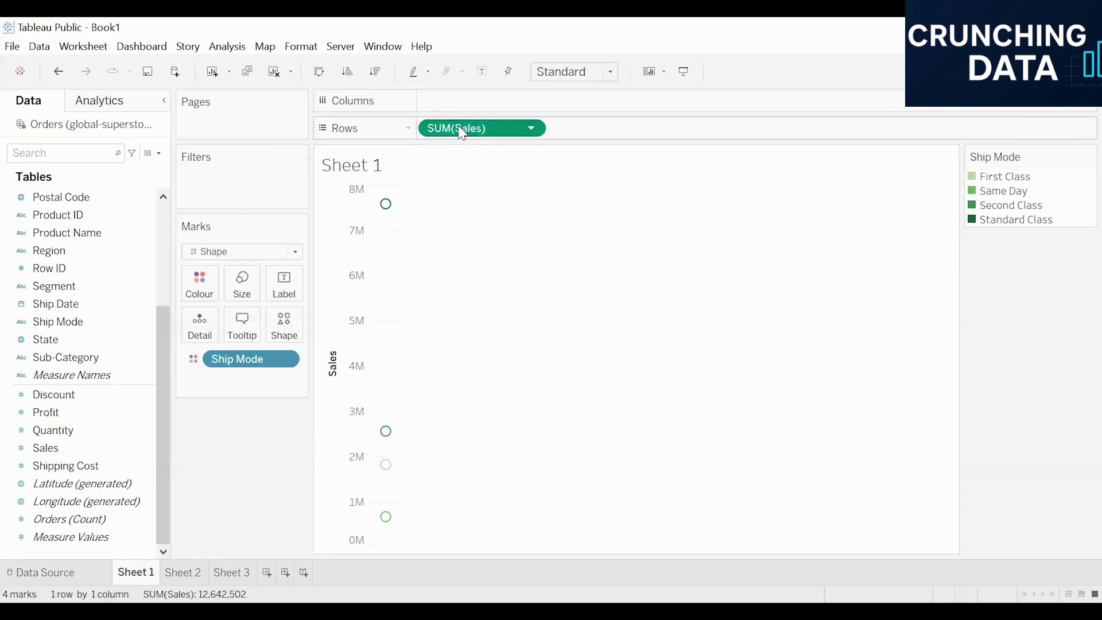
left_click_drag(465, 99, 465, 99)
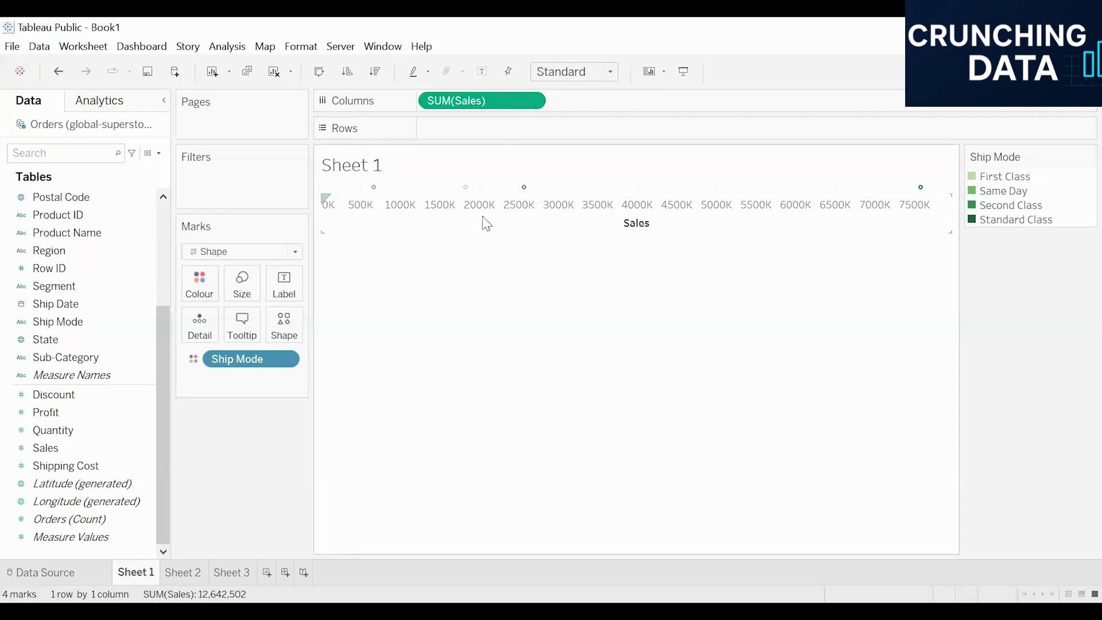
left_click_drag(498, 98, 504, 341)
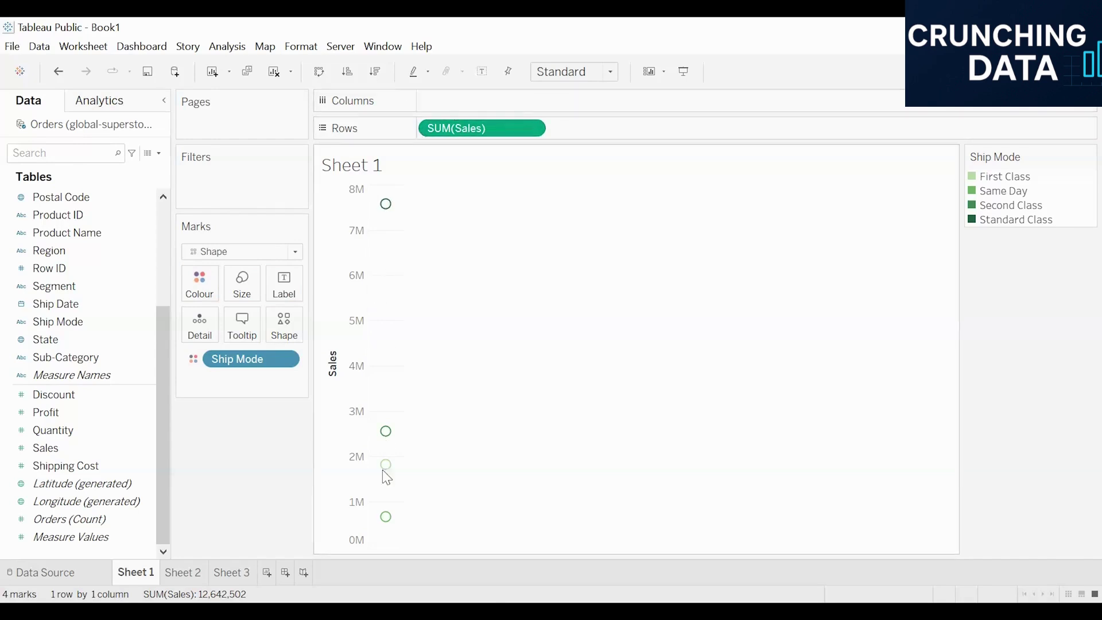
Step: Add the Market field to the Sales by Ship Mode circle view
mouse_move(386, 431)
scroll(75, 303, "up", 2)
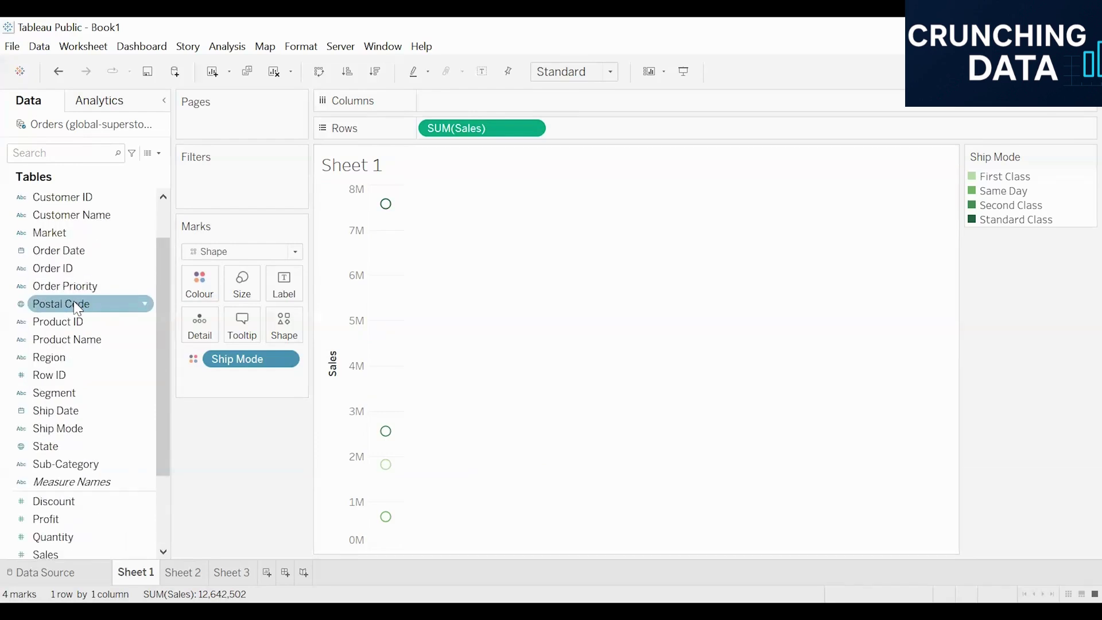
double_click(56, 234)
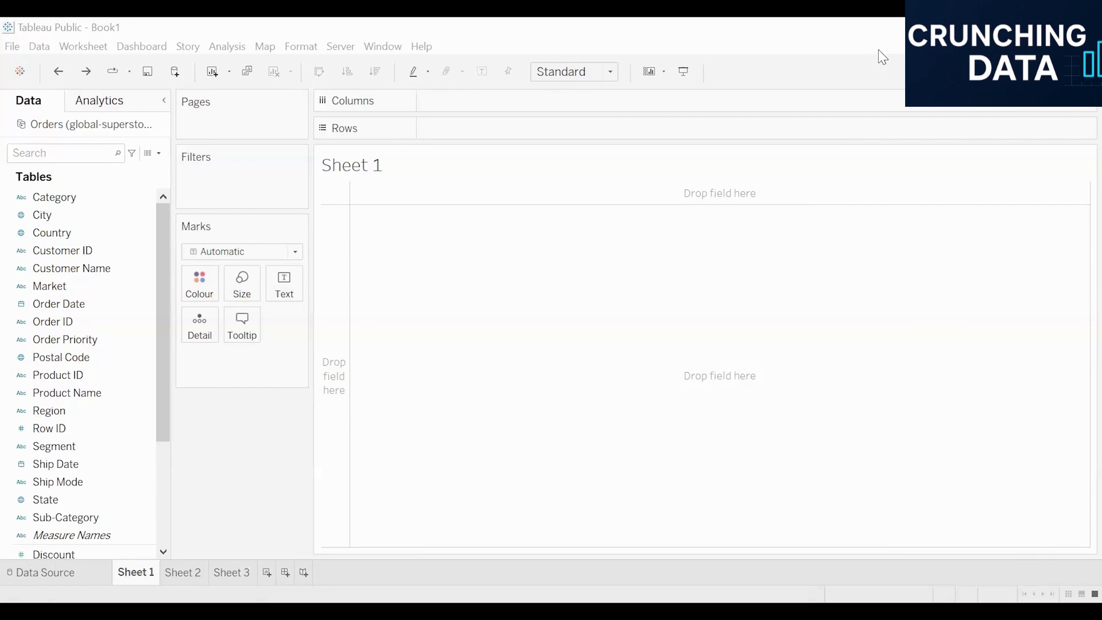
Step: Build a new circle view on the empty sheet showing Profit by Ship Mode
left_click(1065, 71)
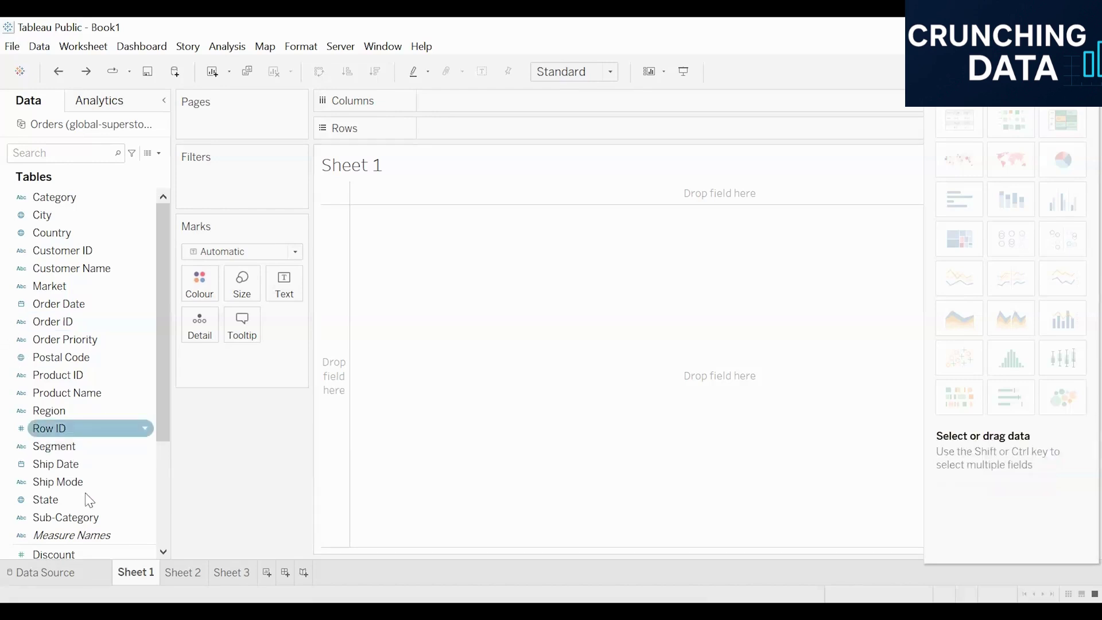
double_click(69, 482)
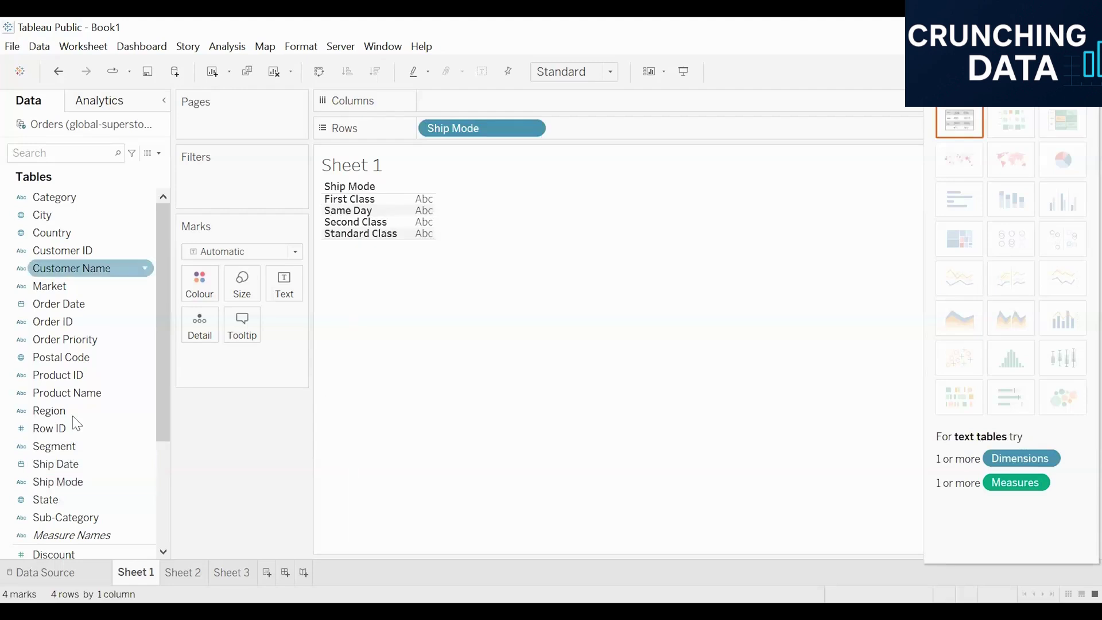
scroll(76, 424, "down", 3)
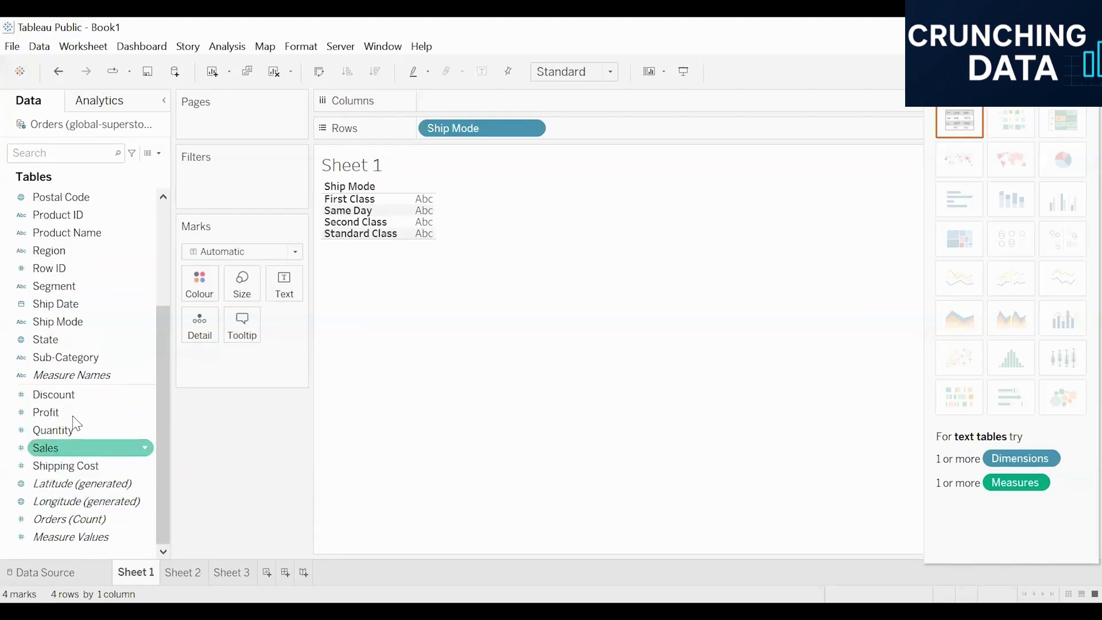
double_click(130, 405)
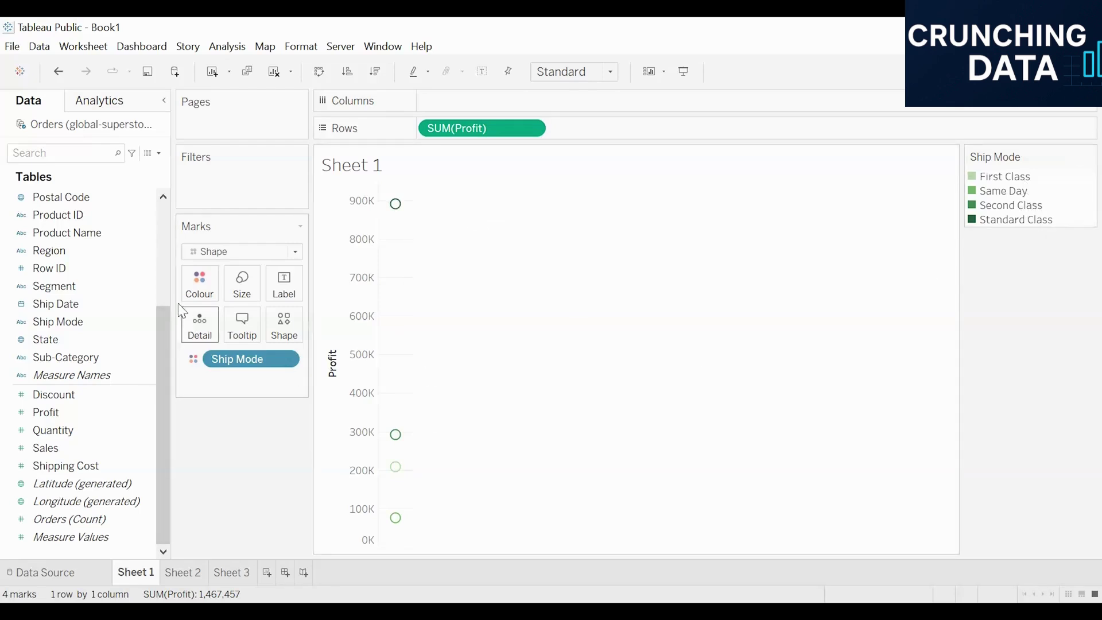
Step: Assign the Automatic colour palette to the Ship Mode items and apply it
left_click(199, 285)
left_click(221, 339)
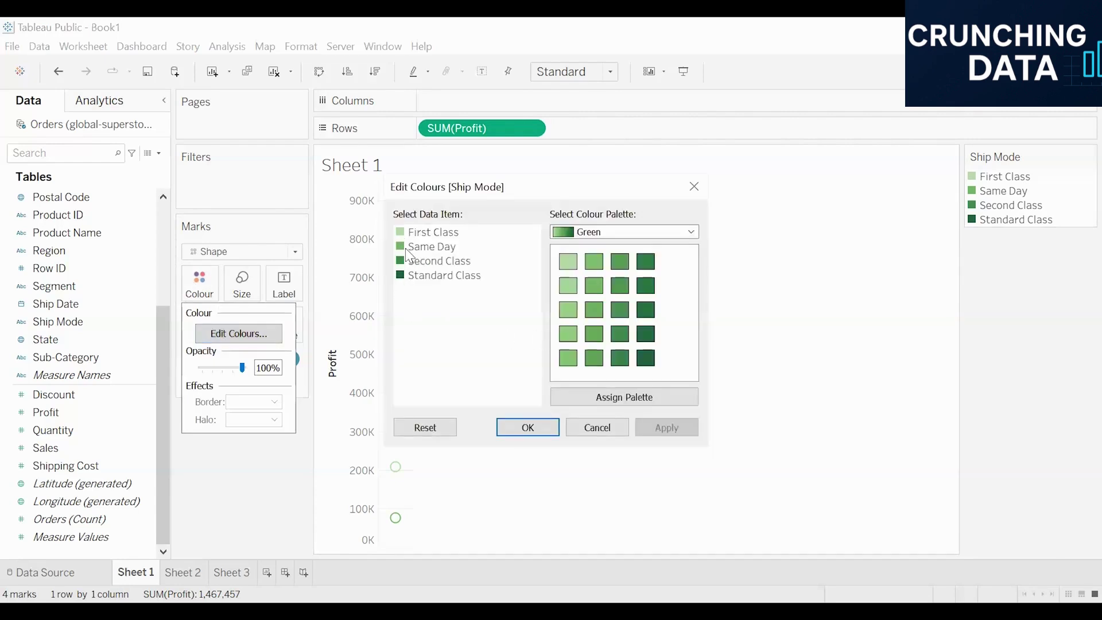
left_click(607, 231)
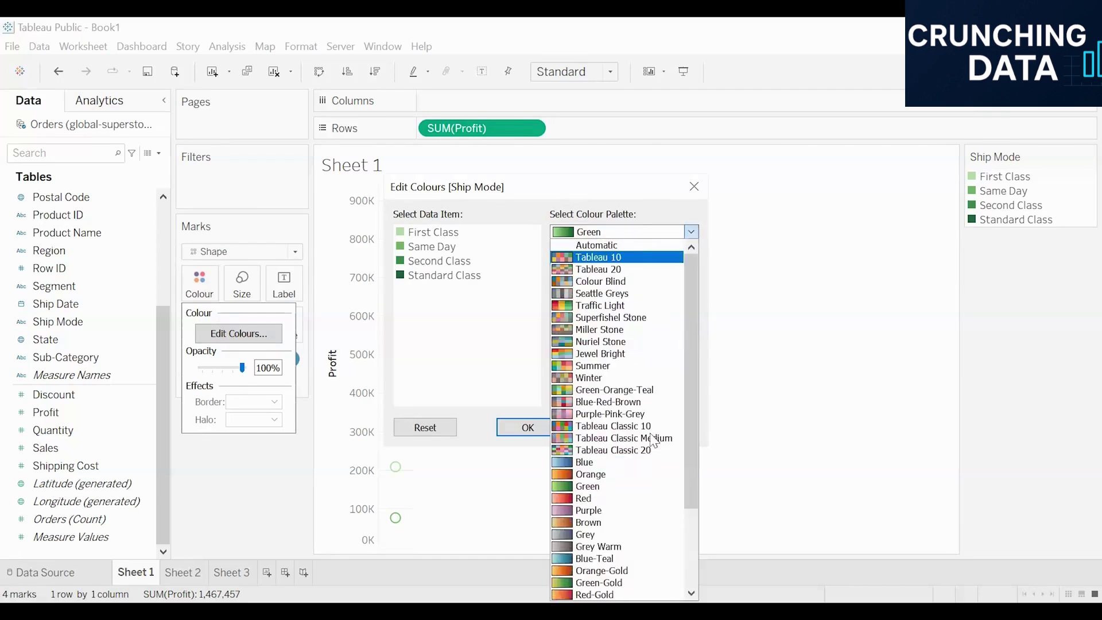
left_click(609, 245)
left_click(611, 398)
left_click(660, 430)
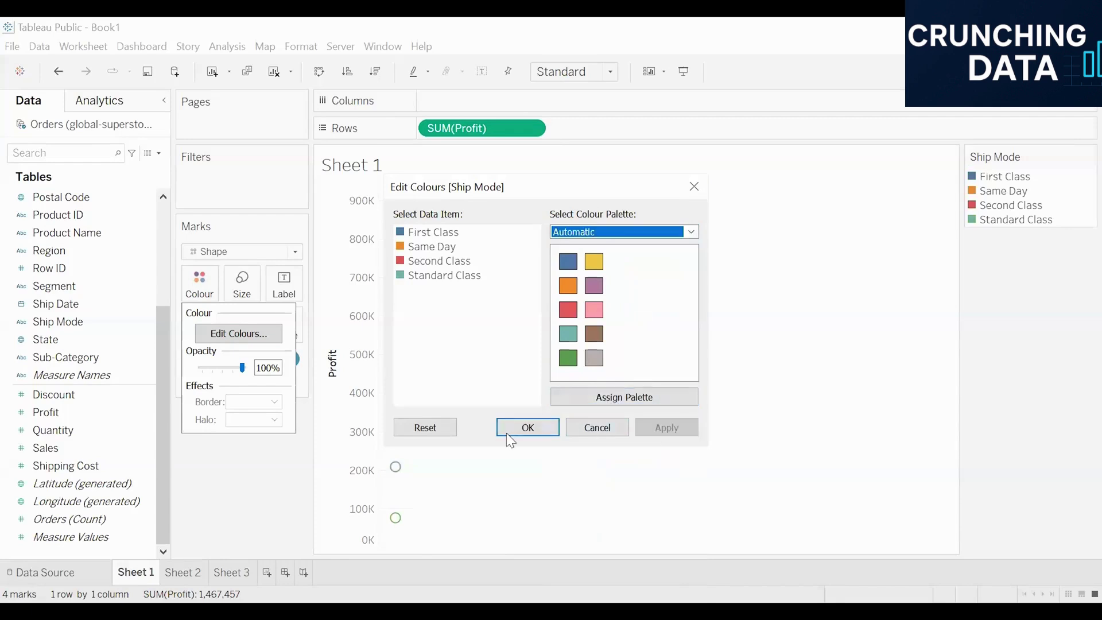
left_click(508, 435)
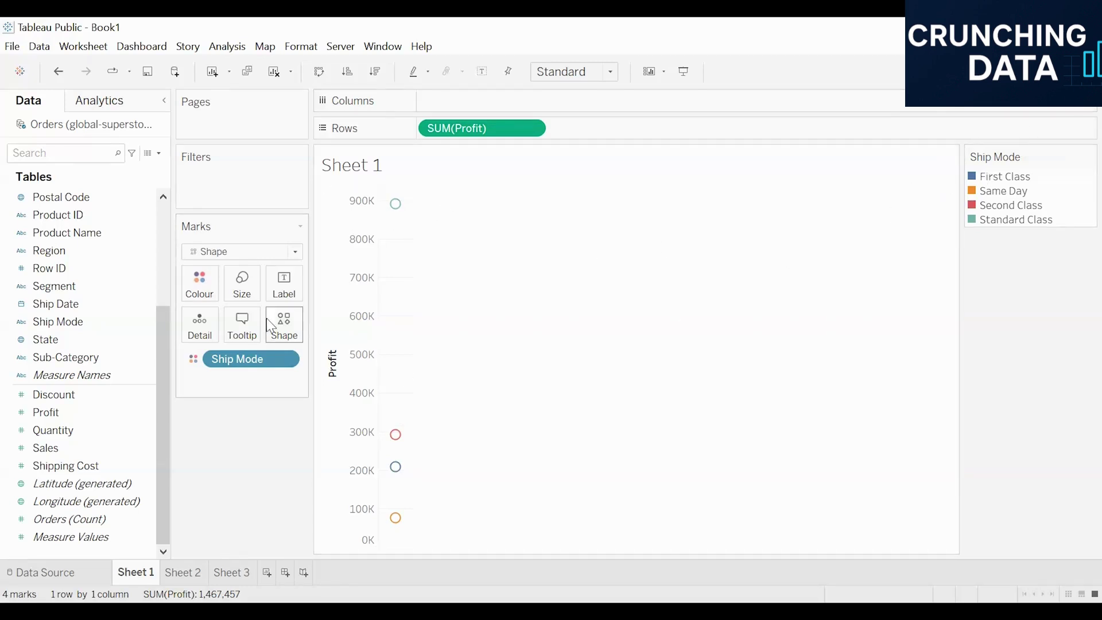
Step: Enlarge the circle marks in the Profit view
left_click(255, 287)
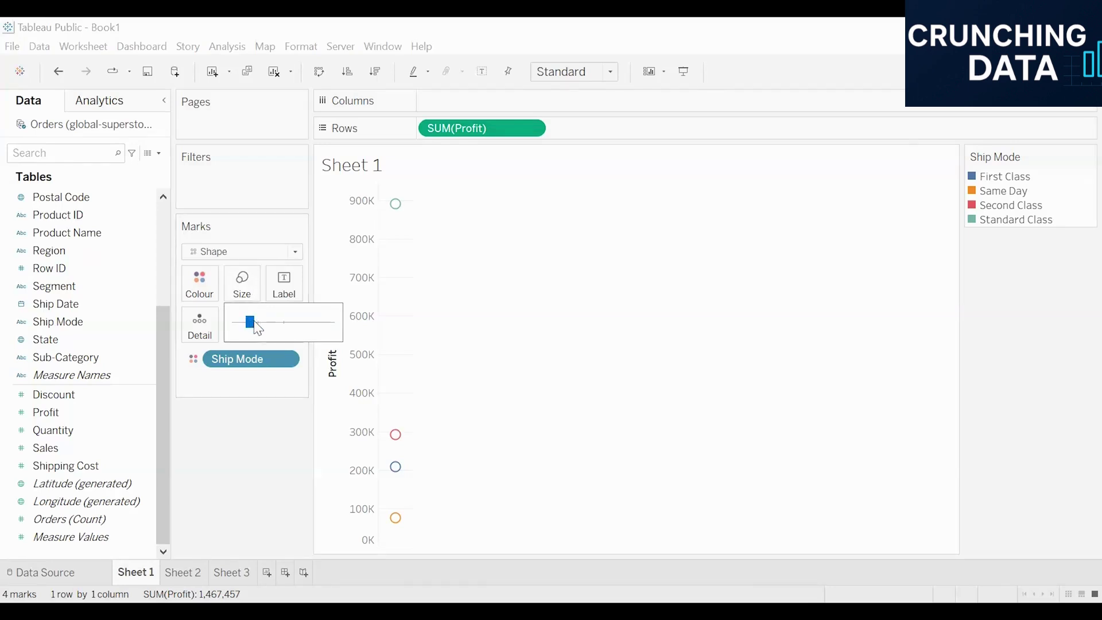
left_click_drag(248, 321, 285, 326)
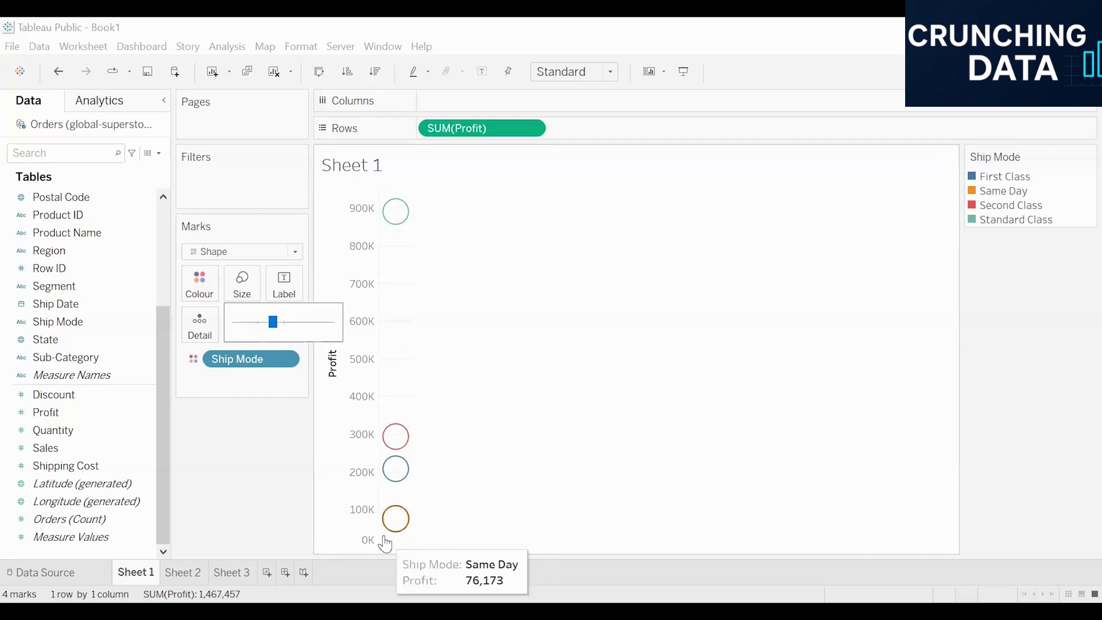
mouse_move(394, 214)
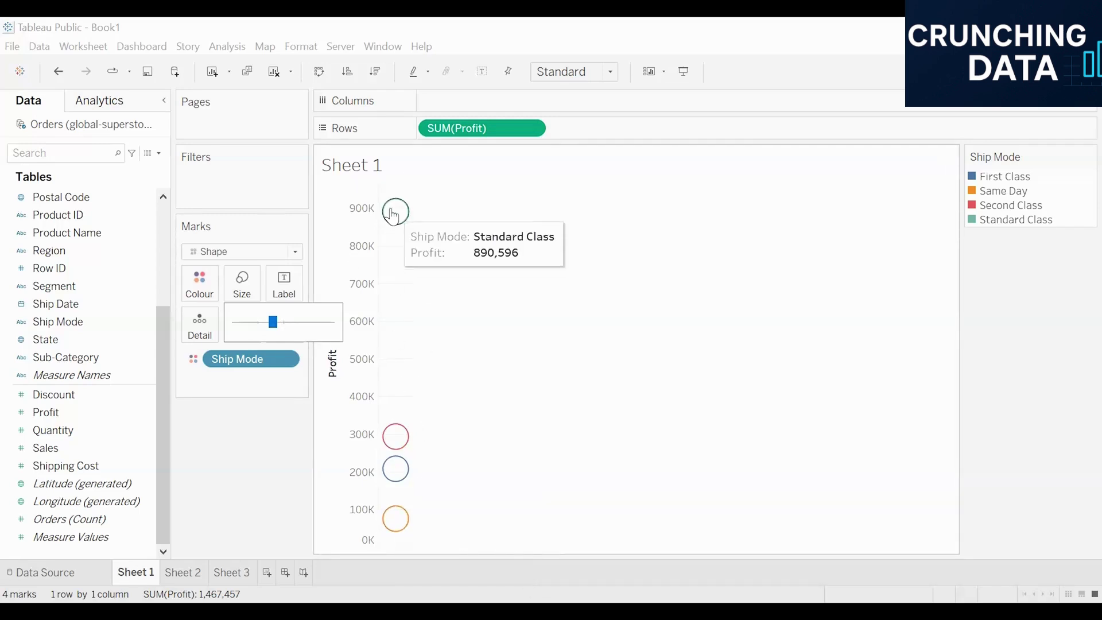
mouse_move(399, 439)
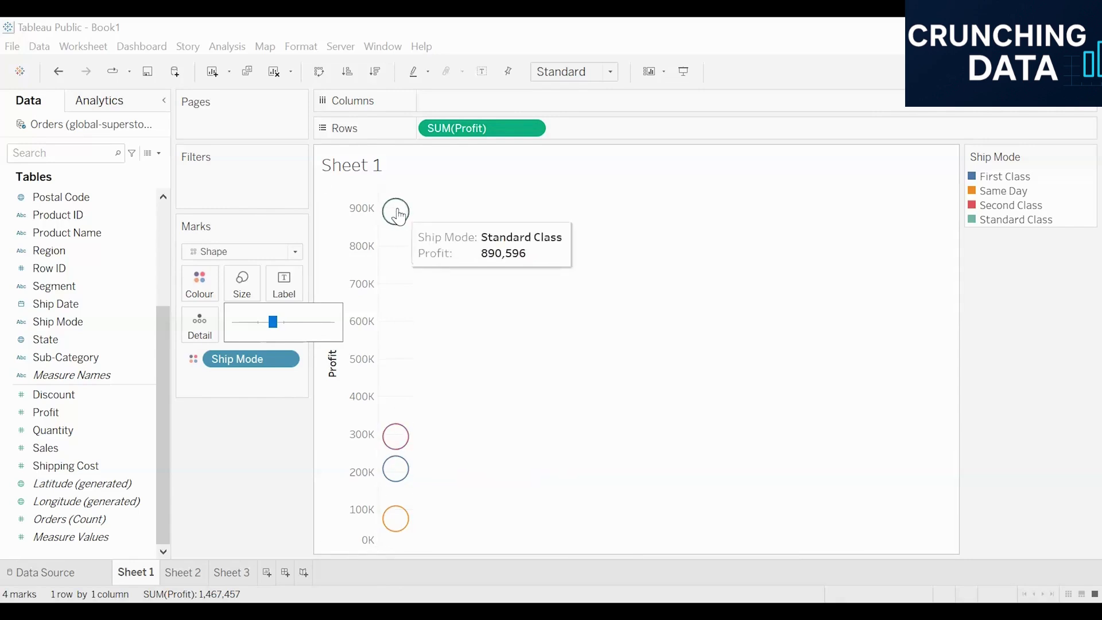
Step: Show mark labels on the Profit circles
left_click(290, 292)
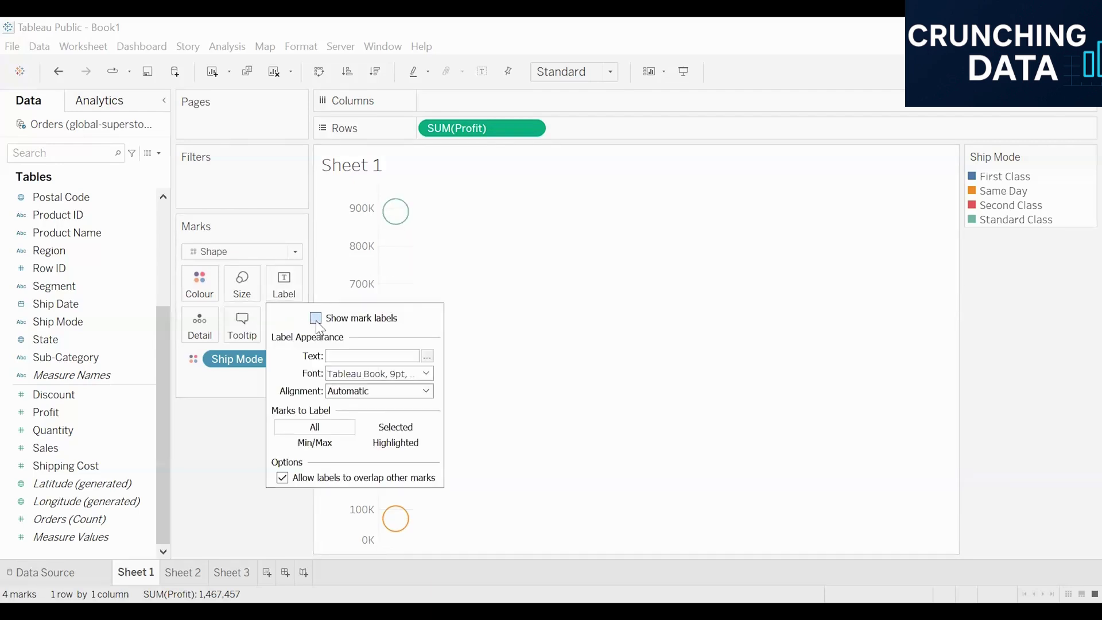
left_click(315, 318)
left_click(643, 263)
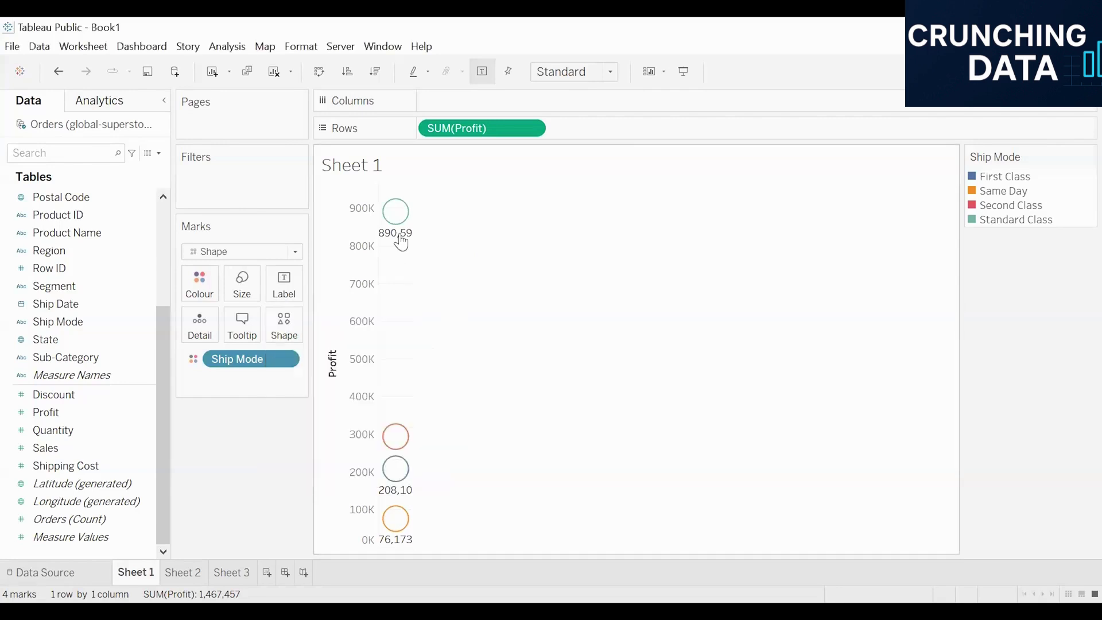
mouse_move(386, 485)
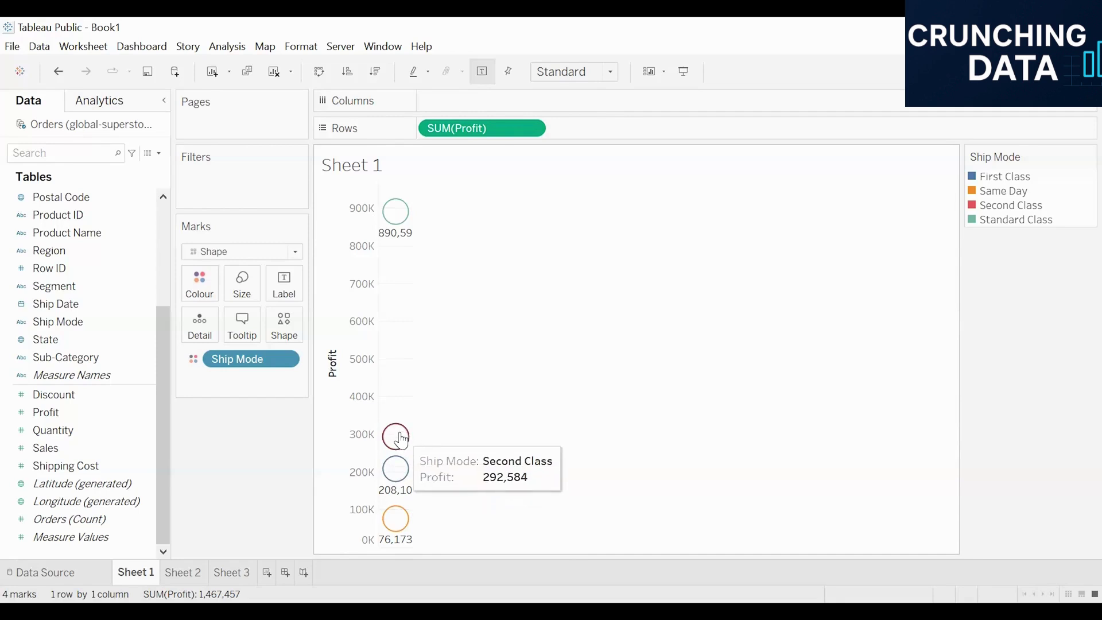
Step: Fit the circle view to Entire View
left_click(571, 71)
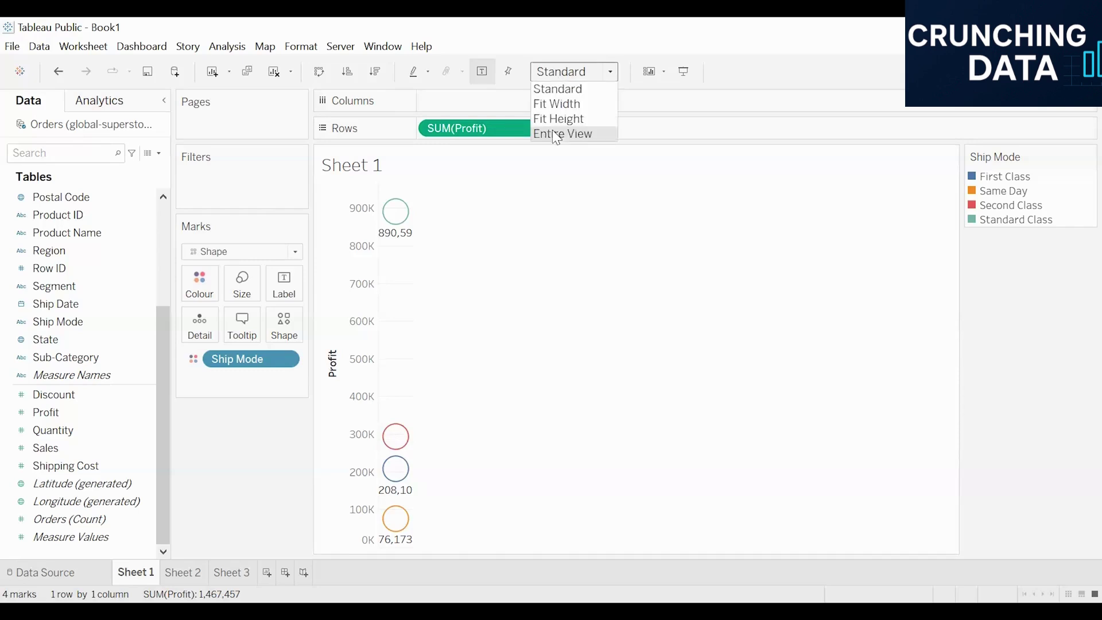
left_click(554, 134)
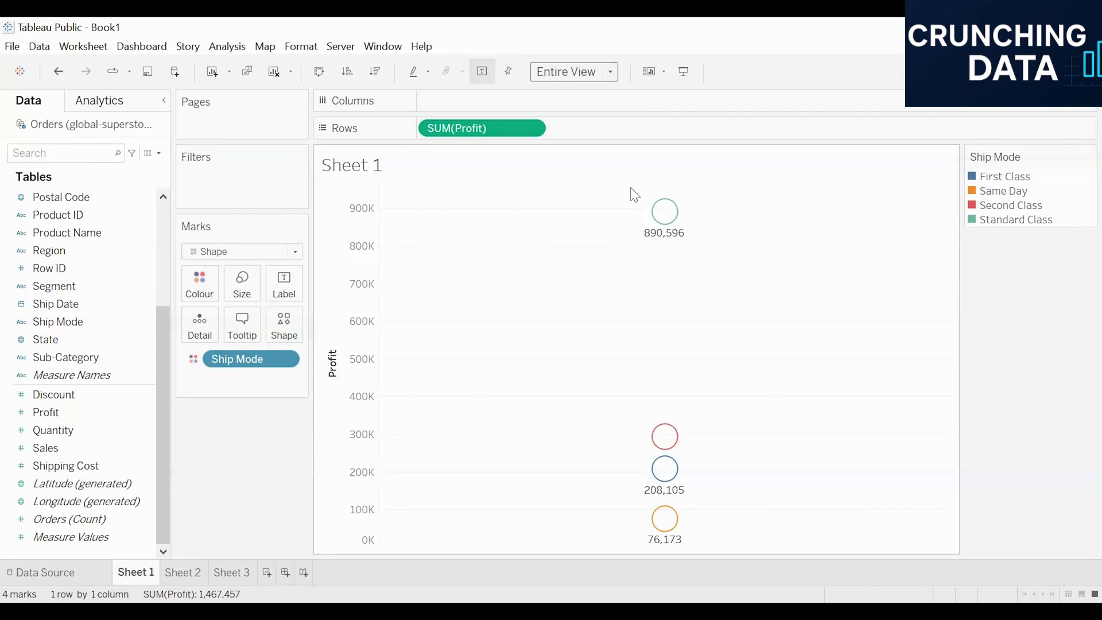
mouse_move(664, 439)
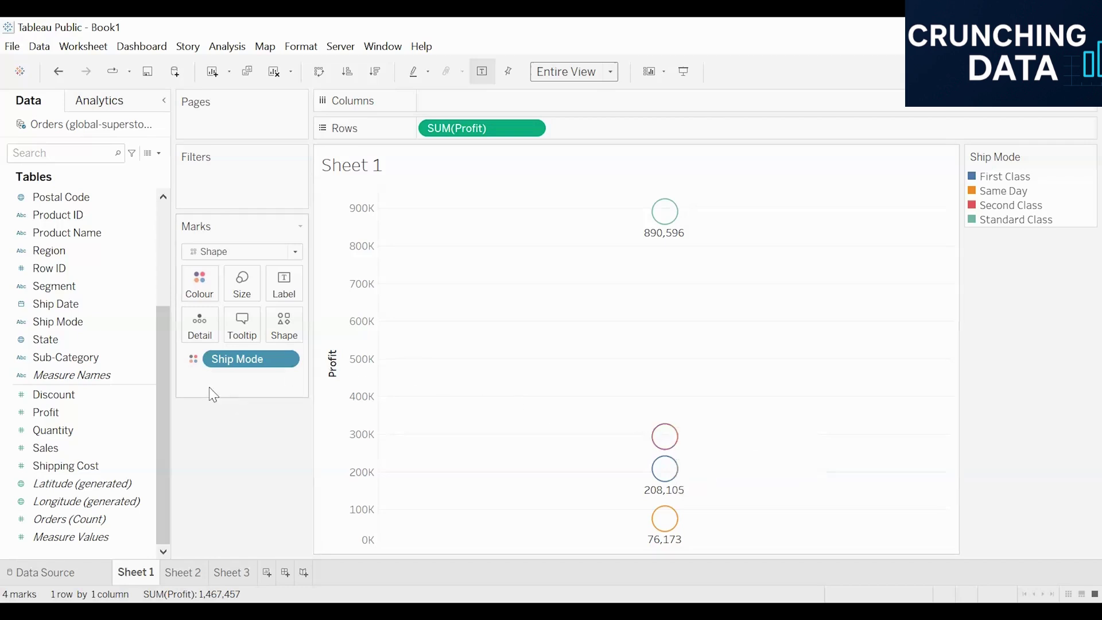
Step: Reduce the size of the circle marks so that every Profit label has room to display
left_click(243, 284)
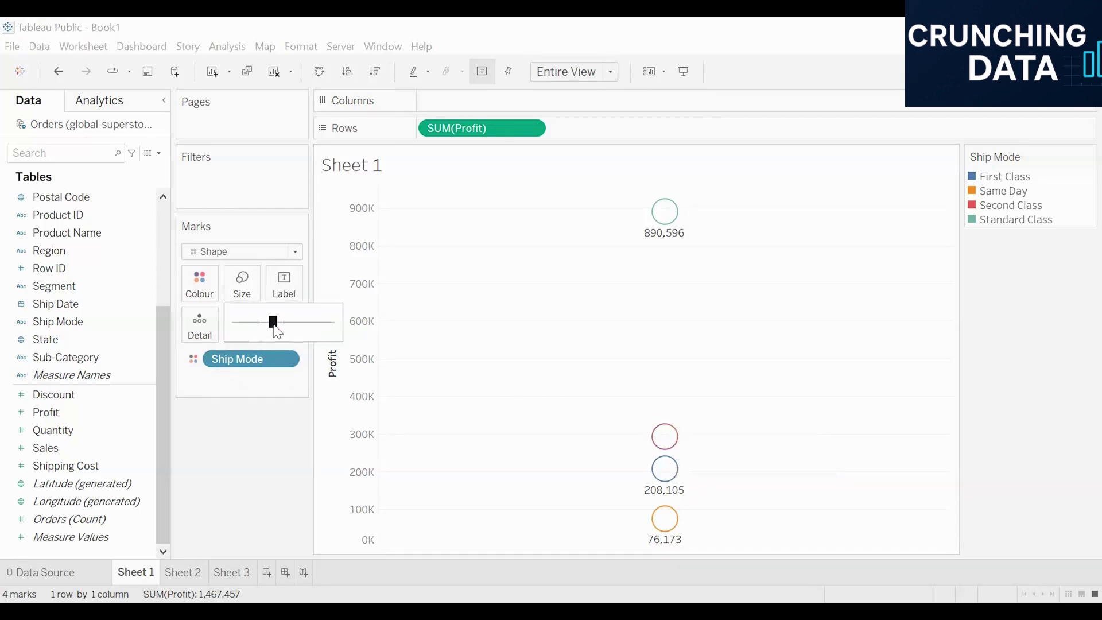
mouse_move(270, 320)
left_mouse_down()
mouse_move(241, 322)
mouse_move(251, 322)
left_mouse_up()
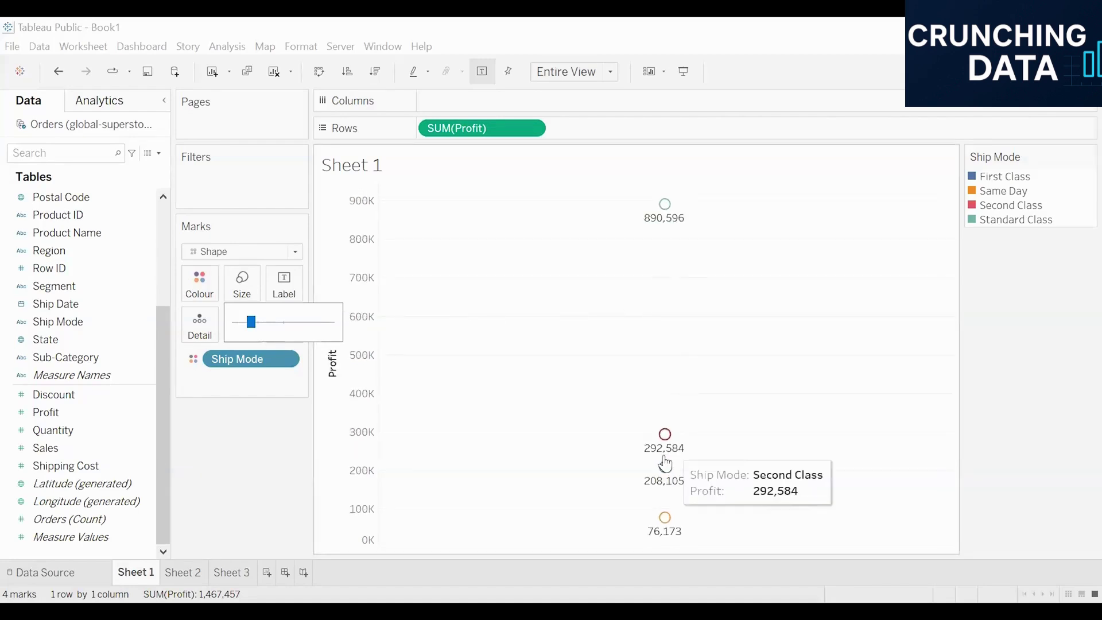
mouse_move(663, 466)
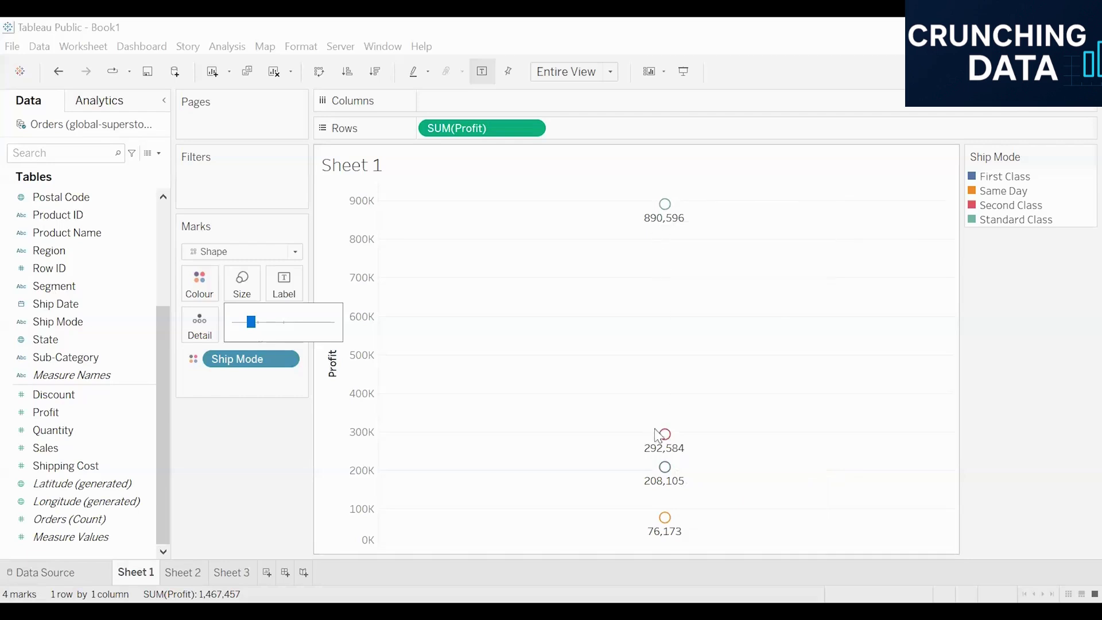
mouse_move(672, 520)
mouse_move(671, 224)
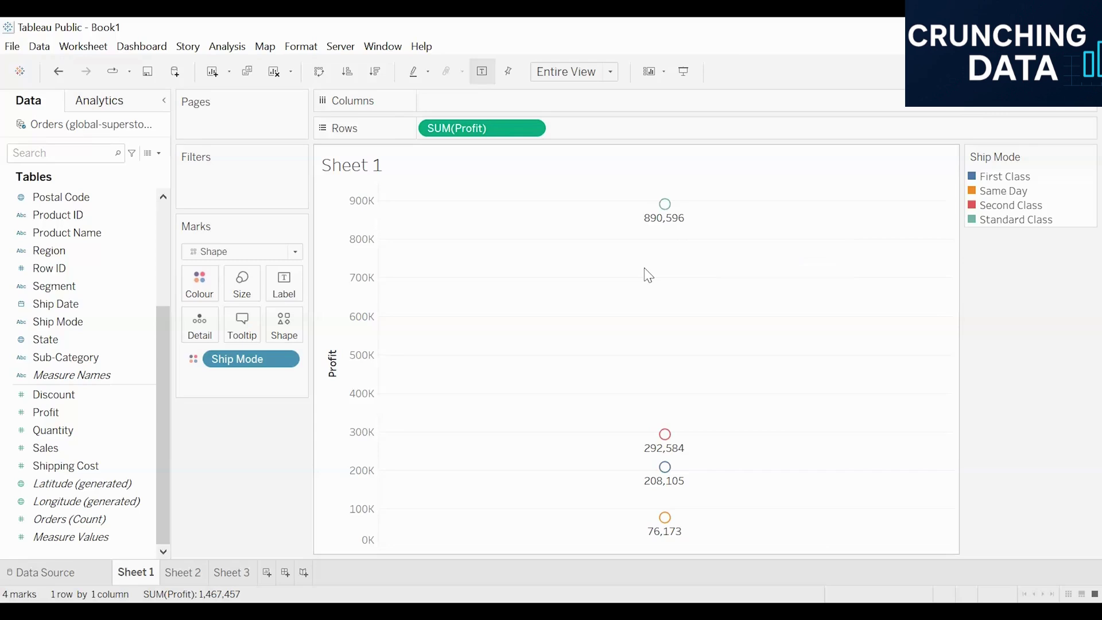
Step: Change the mark shape to a filled circle
left_click(291, 340)
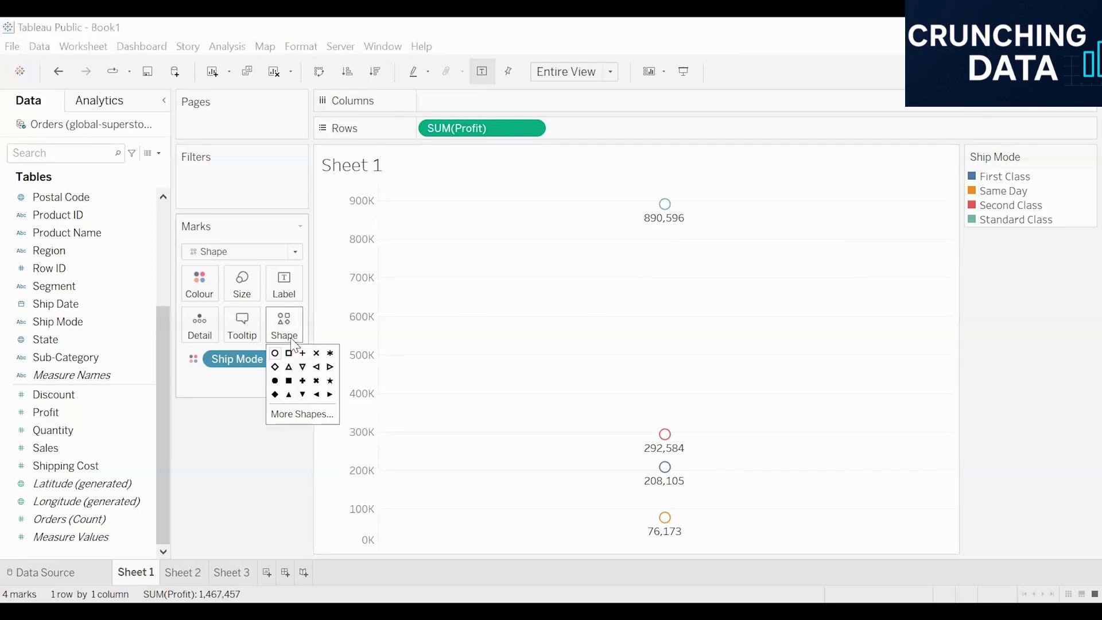
left_click(276, 381)
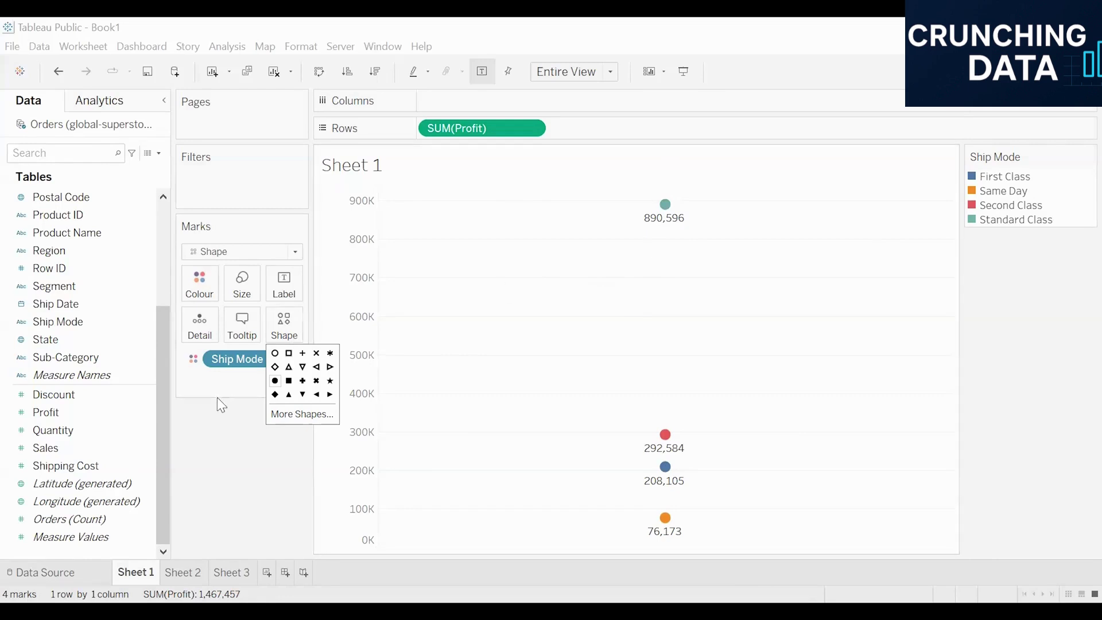
left_click(220, 382)
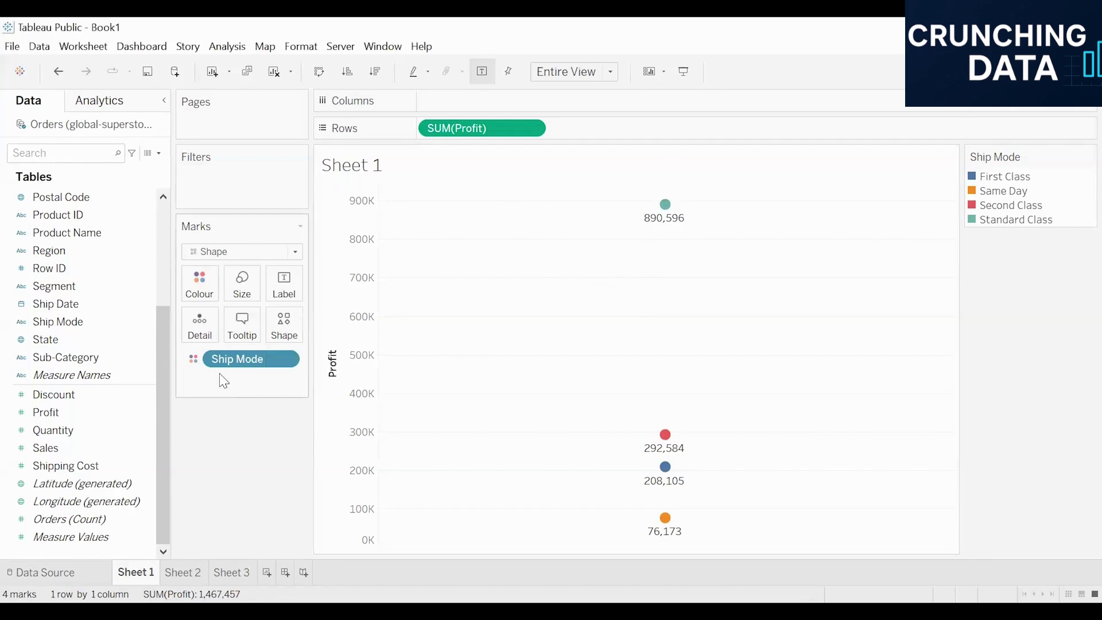
Step: Add Sales to the view and place it after Profit on Rows
left_click(50, 451)
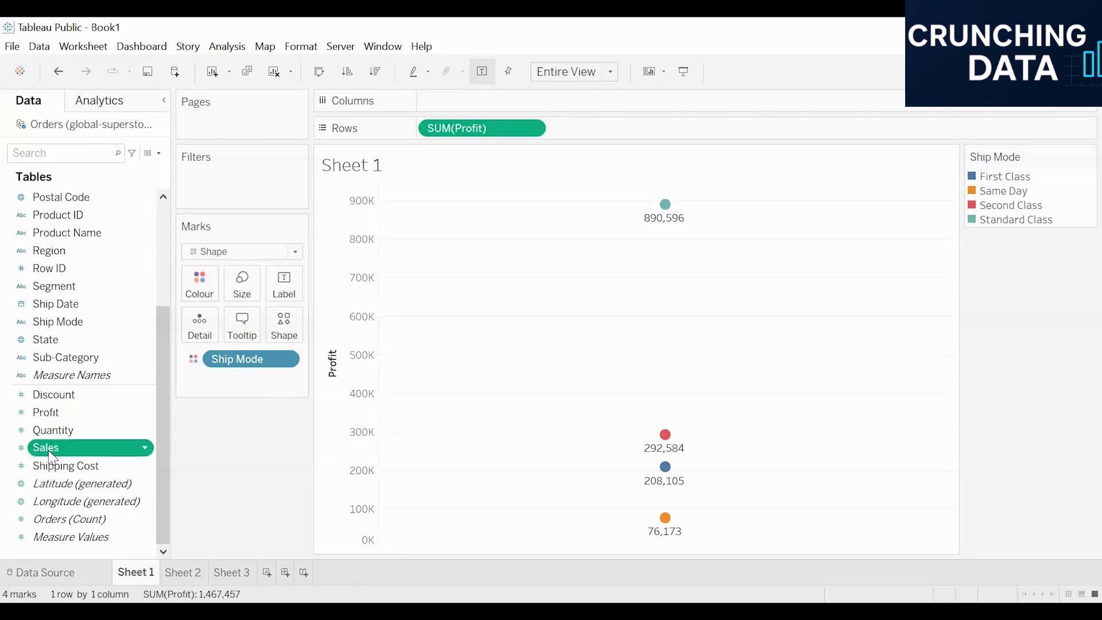
double_click(52, 450)
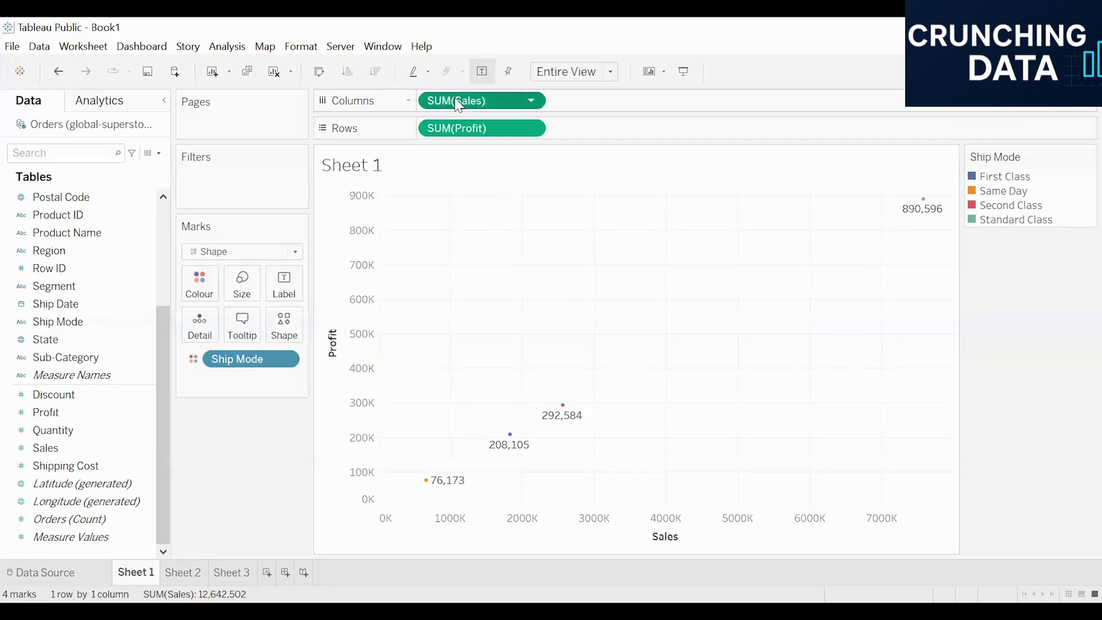
left_click_drag(590, 129, 590, 130)
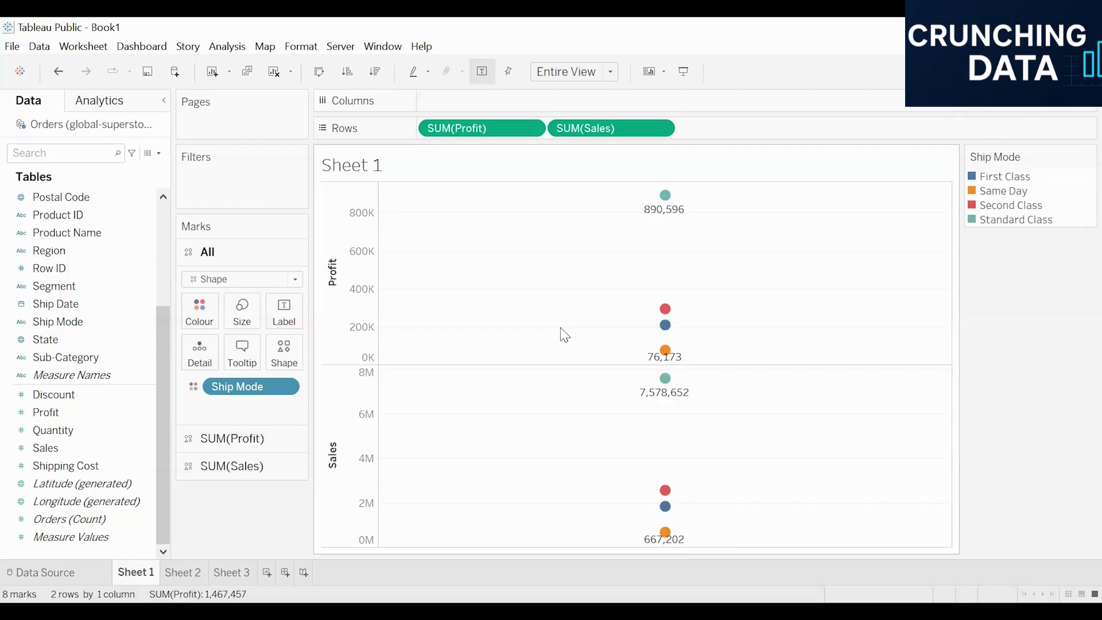
Step: Swap the rows and columns of the Profit and Sales view, and open the chart type suggestions
left_click(322, 70)
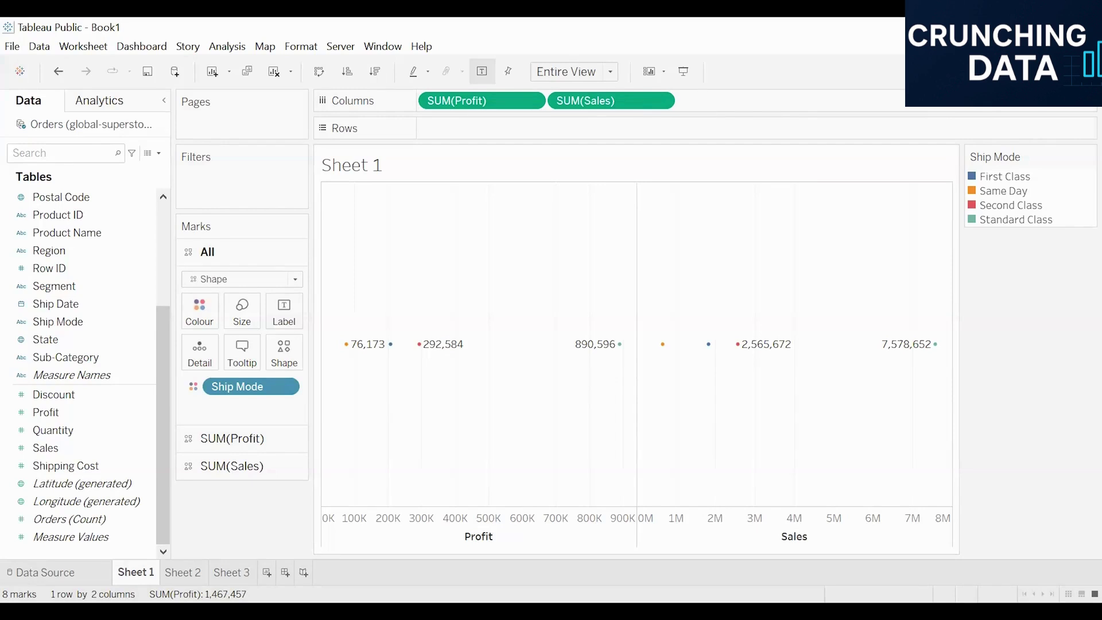
left_click(1079, 72)
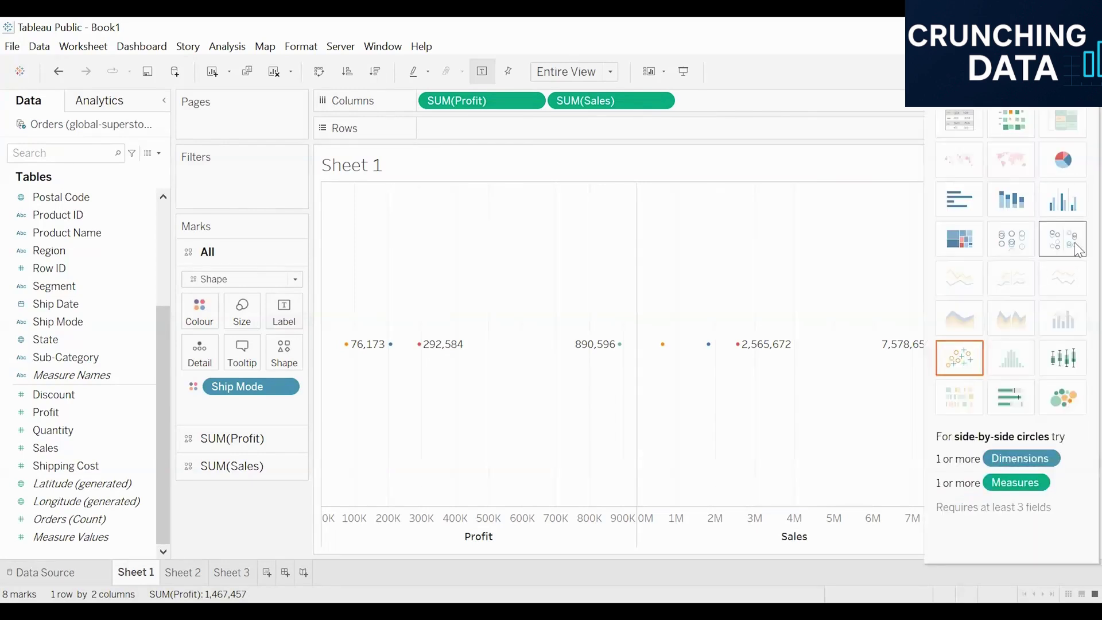